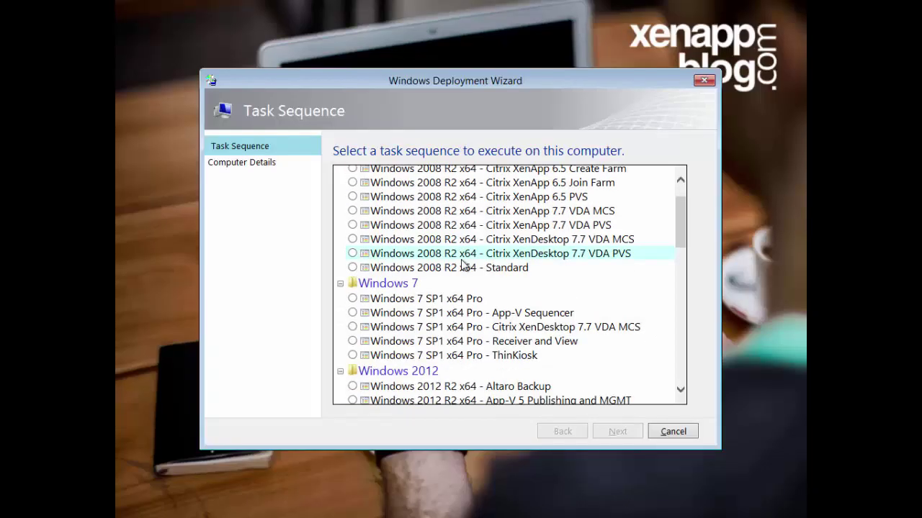
Step: Choose the Windows 7 SP1 x64 Pro - ThinKiosk task sequence and continue to the computer details
{"action": "scroll", "coordinate": [462, 265], "scroll_direction": "down", "scroll_amount": 5}
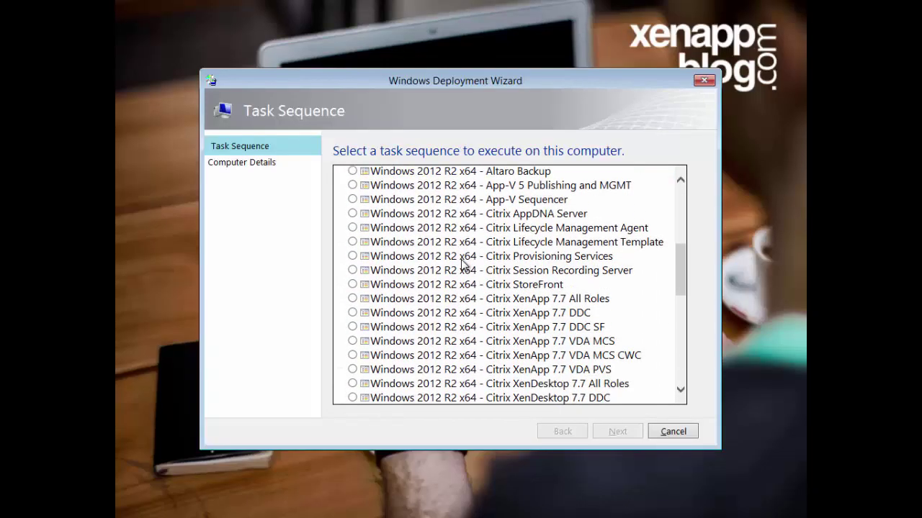
{"action": "scroll", "coordinate": [462, 265], "scroll_direction": "down", "scroll_amount": 5}
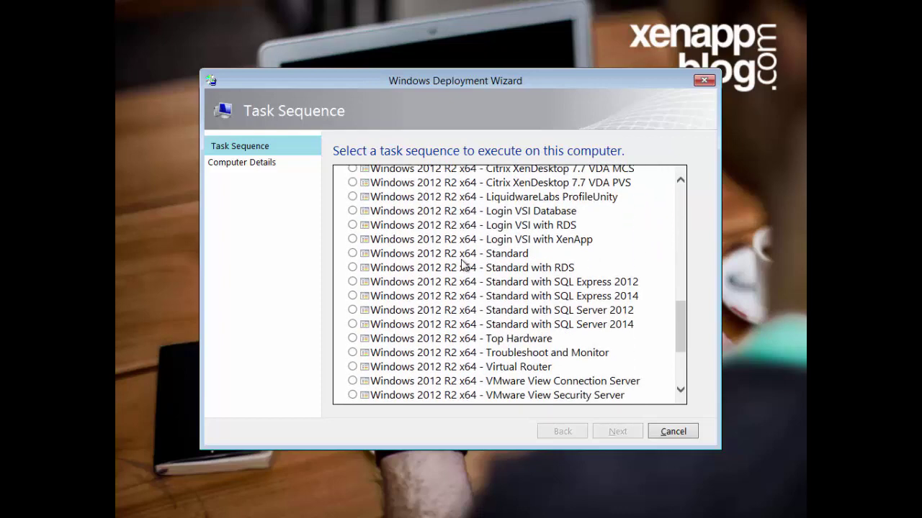
{"action": "scroll", "coordinate": [462, 265], "scroll_direction": "up", "scroll_amount": 4}
{"action": "scroll", "coordinate": [462, 265], "scroll_direction": "up", "scroll_amount": 12}
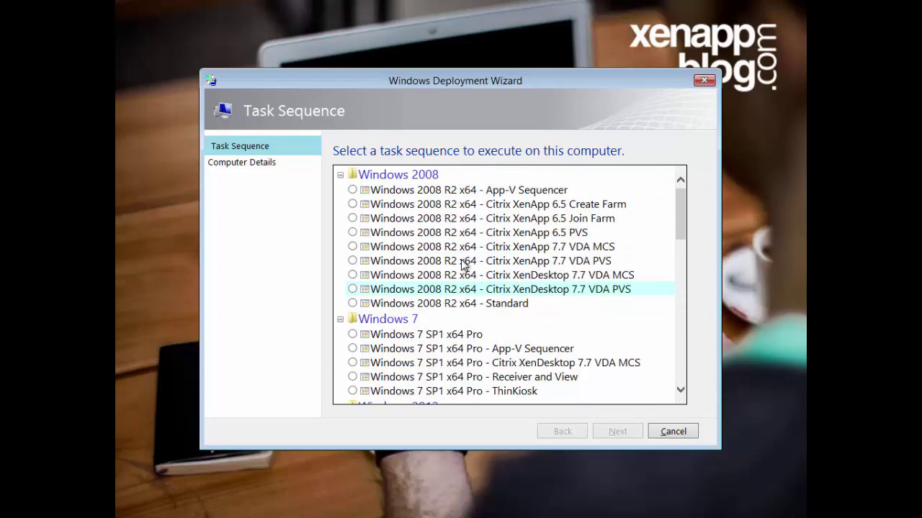
{"action": "scroll", "coordinate": [462, 265], "scroll_direction": "down", "scroll_amount": 1}
{"action": "left_click", "coordinate": [467, 355]}
{"action": "key", "text": "Return"}
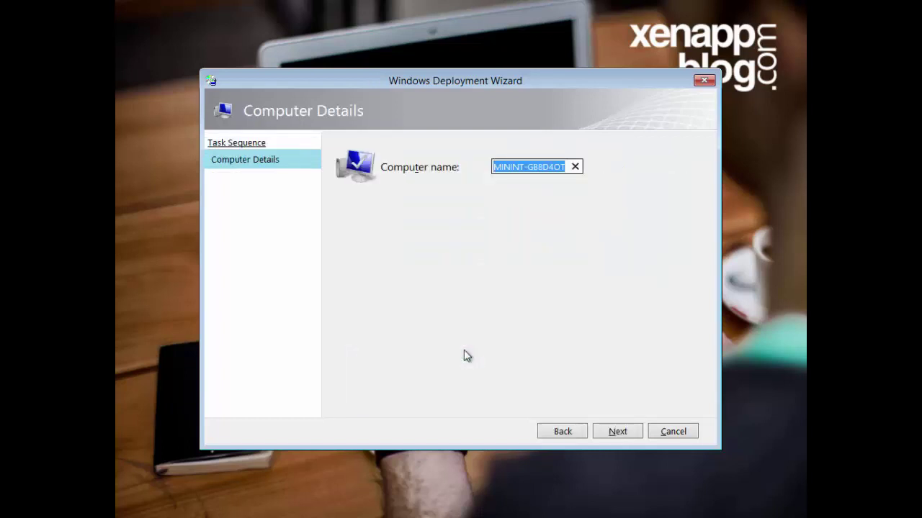
Step: Set the computer name to TKW7-001 and start the deployment
{"action": "type", "text": "T"}
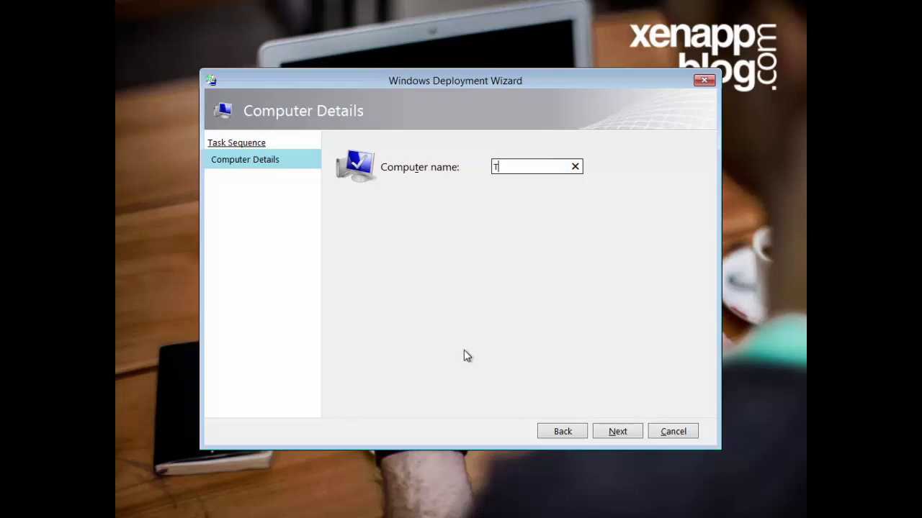
{"action": "type", "text": "KW7"}
{"action": "type", "text": "-001"}
{"action": "key", "text": "Return"}
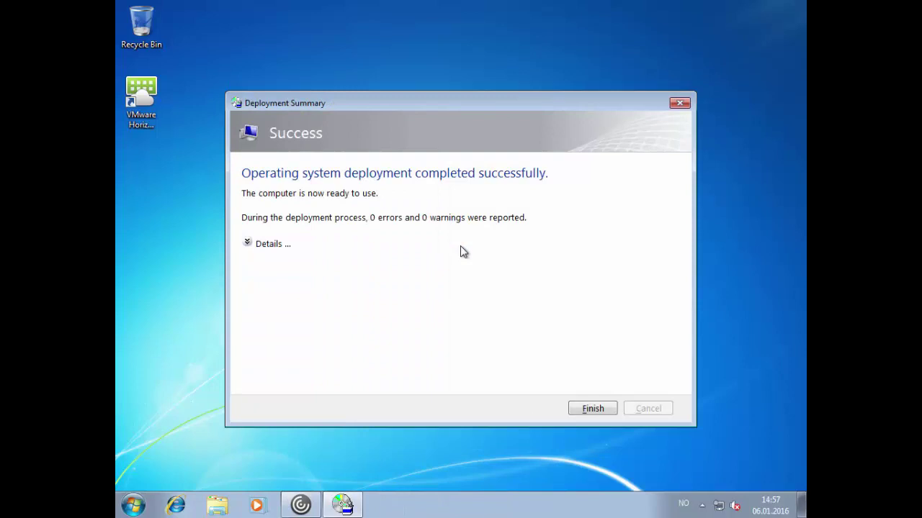
Step: Finish the completed deployment and launch ThinKiosk on the new Windows 7 machine
{"action": "left_click", "coordinate": [587, 409]}
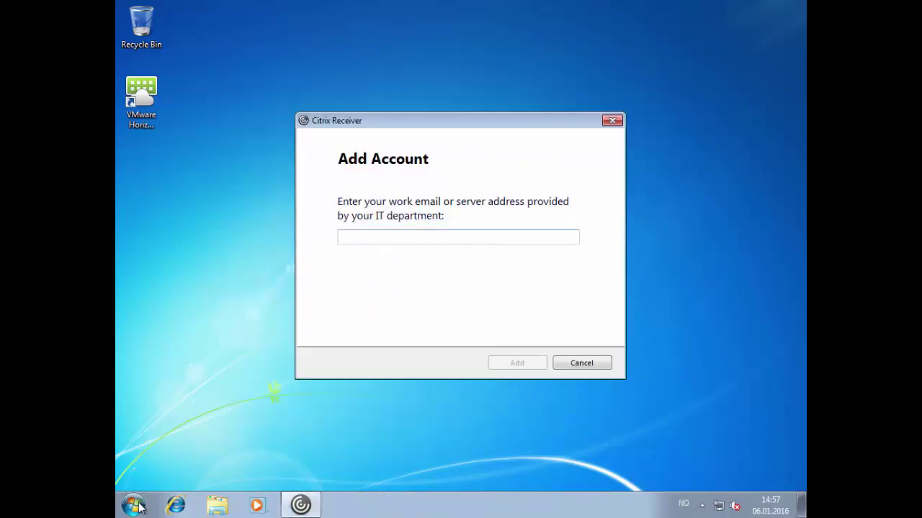
{"action": "left_click", "coordinate": [133, 504]}
{"action": "left_click", "coordinate": [160, 446]}
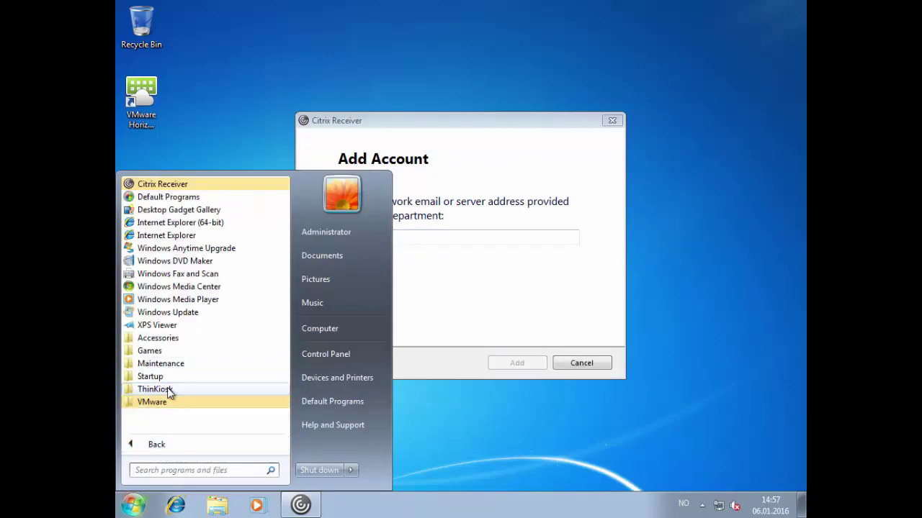
{"action": "left_click", "coordinate": [168, 390]}
{"action": "left_click", "coordinate": [170, 414]}
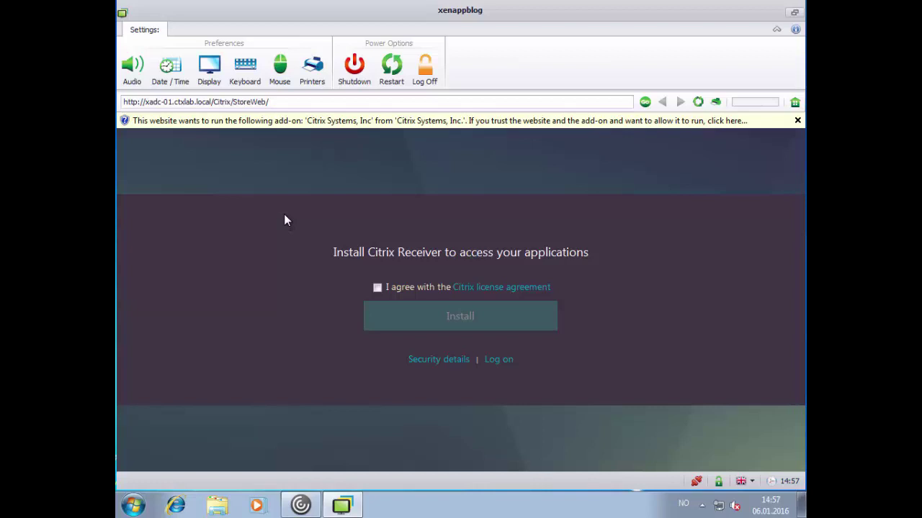
Step: Restart the device from ThinKiosk and log on to Citrix StoreFront as administrator with the account password
{"action": "left_click", "coordinate": [398, 74]}
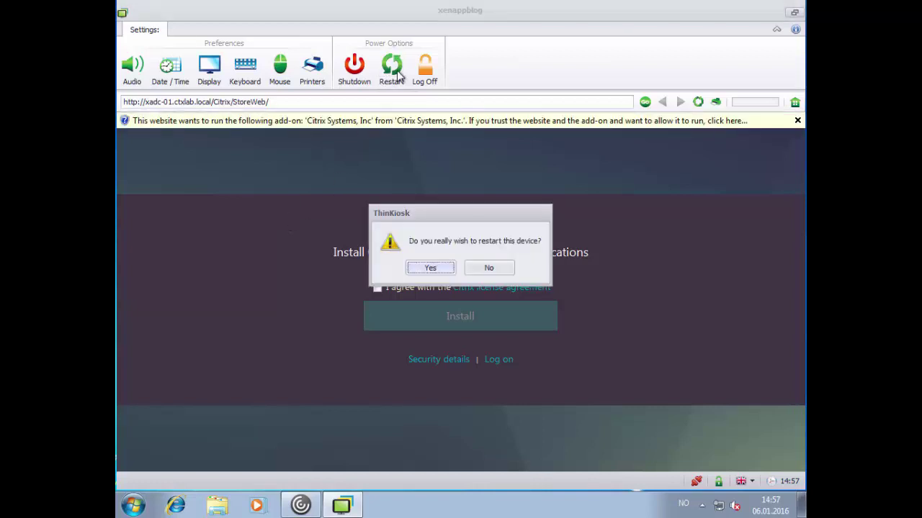
{"action": "left_click", "coordinate": [439, 269]}
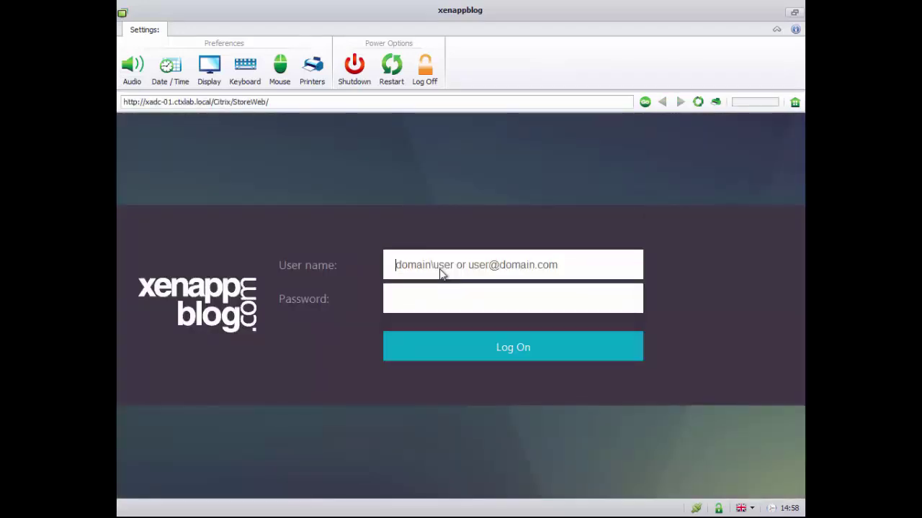
{"action": "type", "text": "administra"}
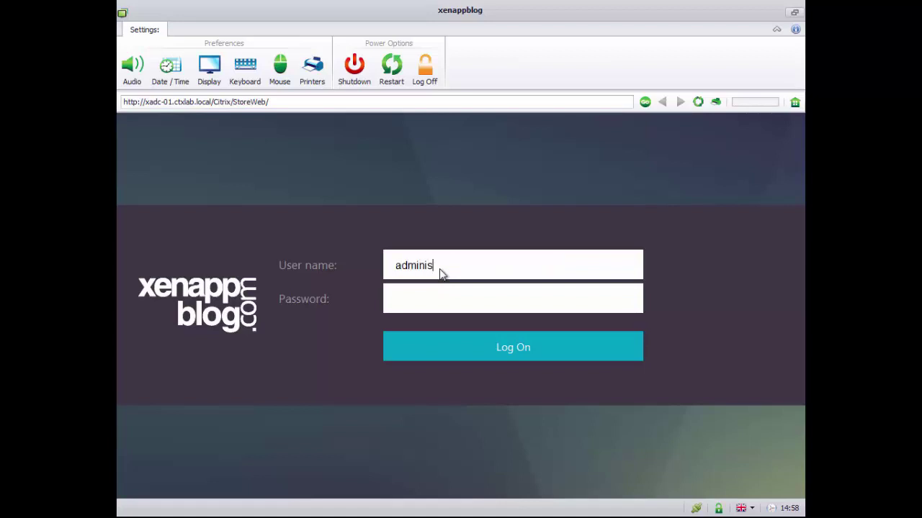
{"action": "type", "text": "tor"}
{"action": "key", "text": "Tab"}
{"action": "type", "text": "**********"}
{"action": "key", "text": "Return"}
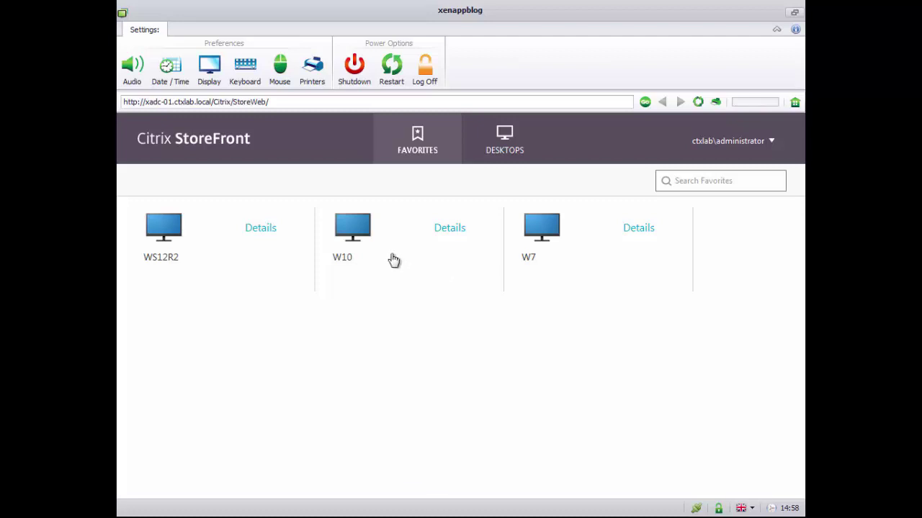
Step: Launch the WS12R2 desktop and allow Citrix HDX Engine through the firewall on domain networks
{"action": "left_click", "coordinate": [178, 228]}
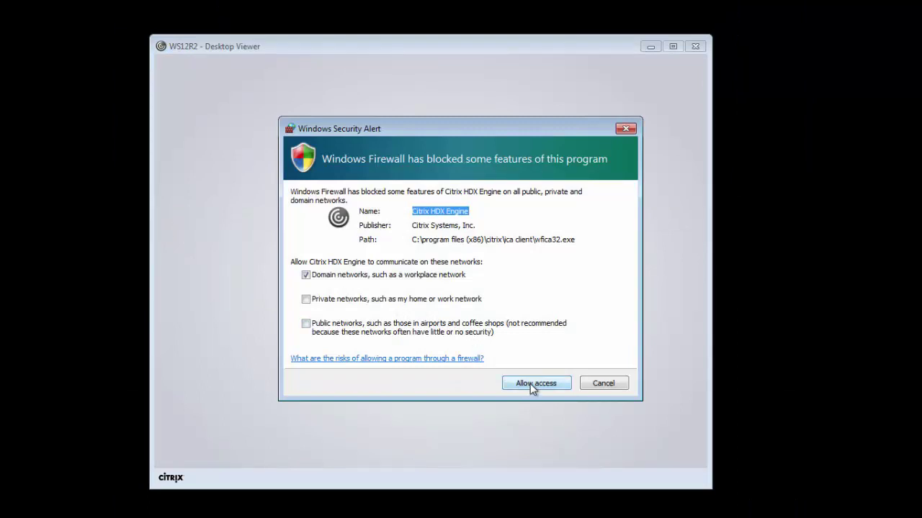
{"action": "left_click", "coordinate": [530, 383]}
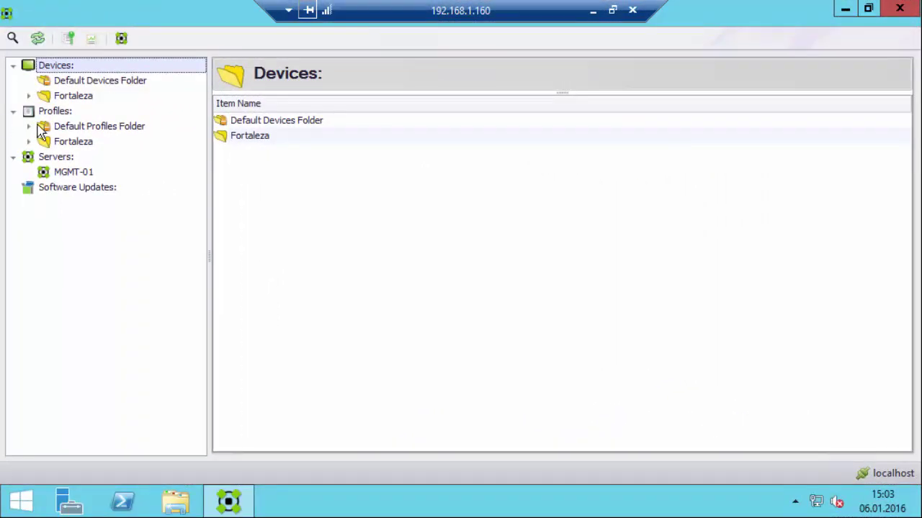
Step: In the ThinKiosk management console, examine the TKW7-002 device's details in the Fortaleza devices folder and its available device commands
{"action": "left_click", "coordinate": [28, 97]}
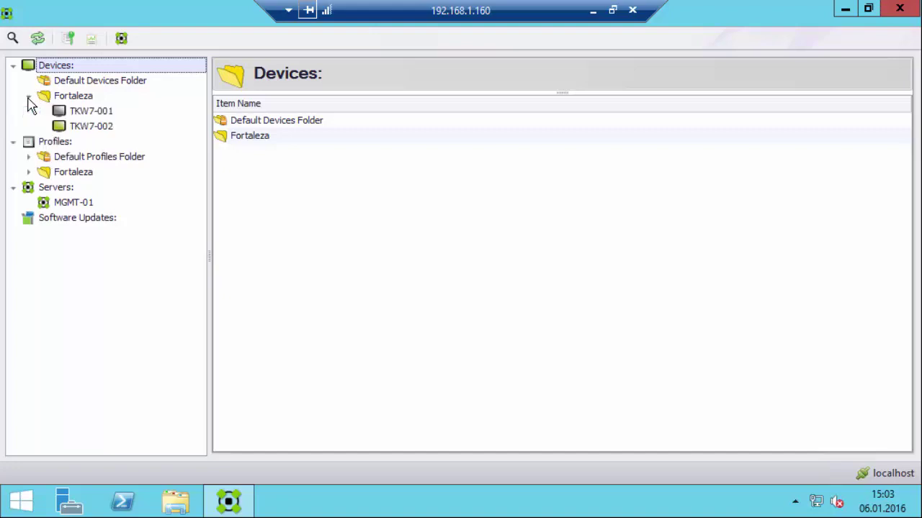
{"action": "left_click", "coordinate": [60, 99]}
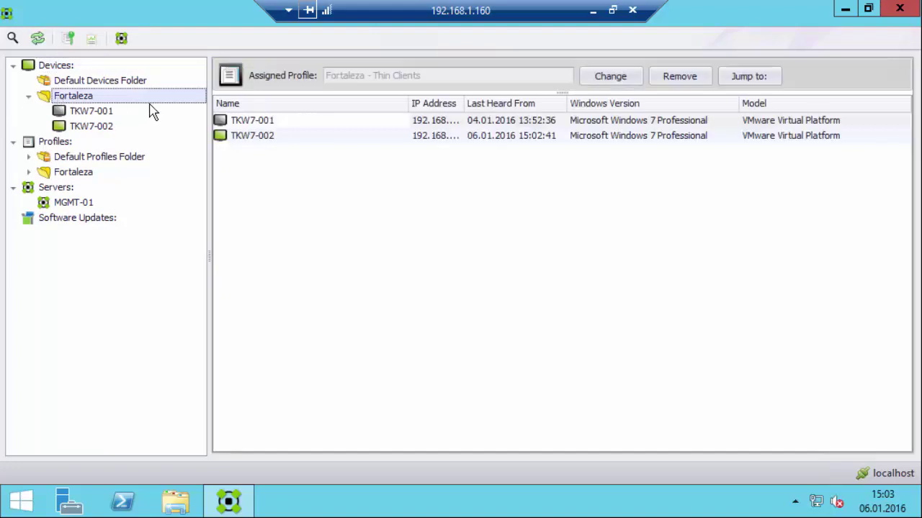
{"action": "double_click", "coordinate": [284, 140]}
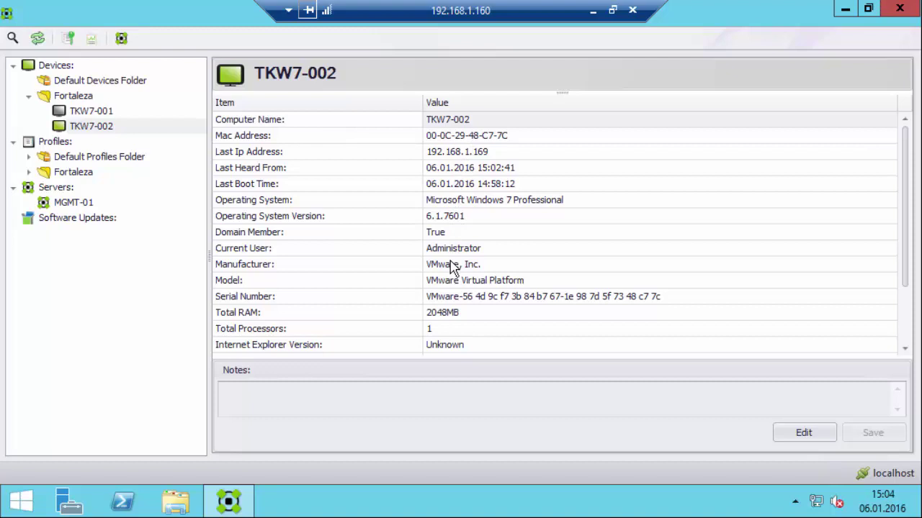
{"action": "scroll", "coordinate": [452, 266], "scroll_direction": "down", "scroll_amount": 2}
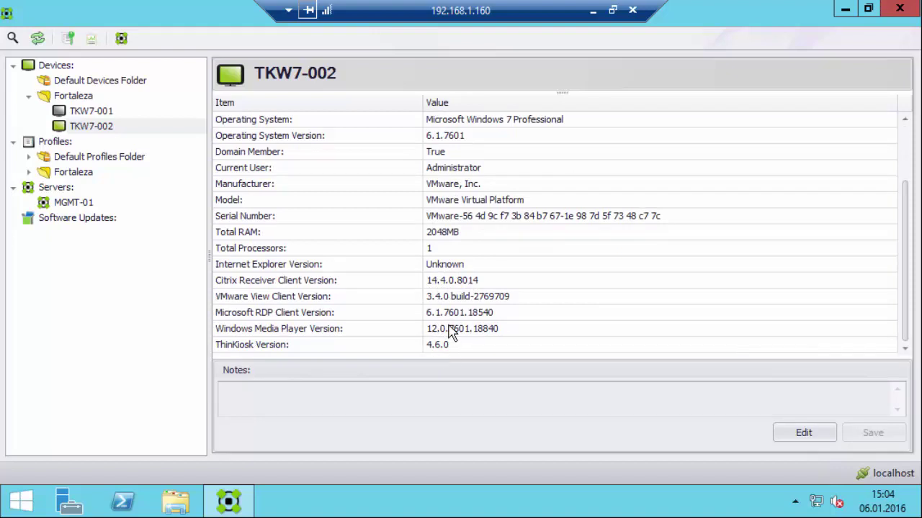
{"action": "right_click", "coordinate": [106, 127]}
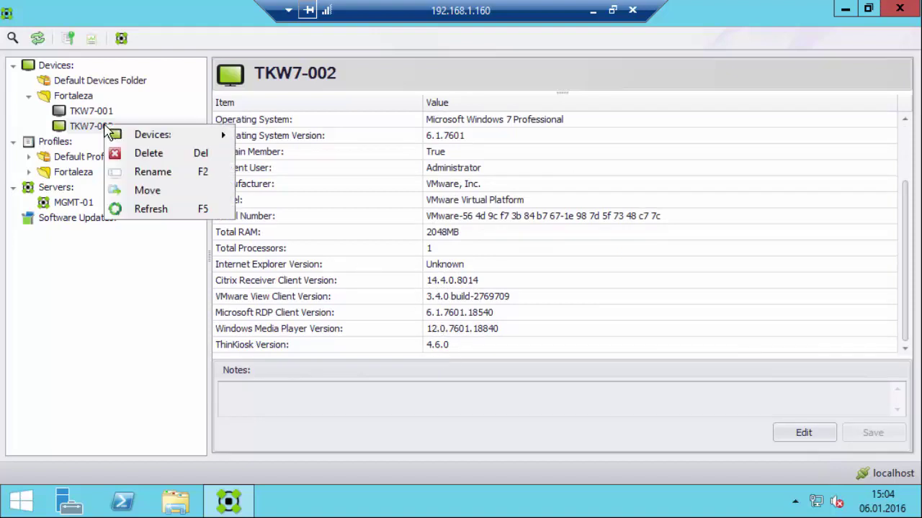
{"action": "mouse_move", "coordinate": [155, 141]}
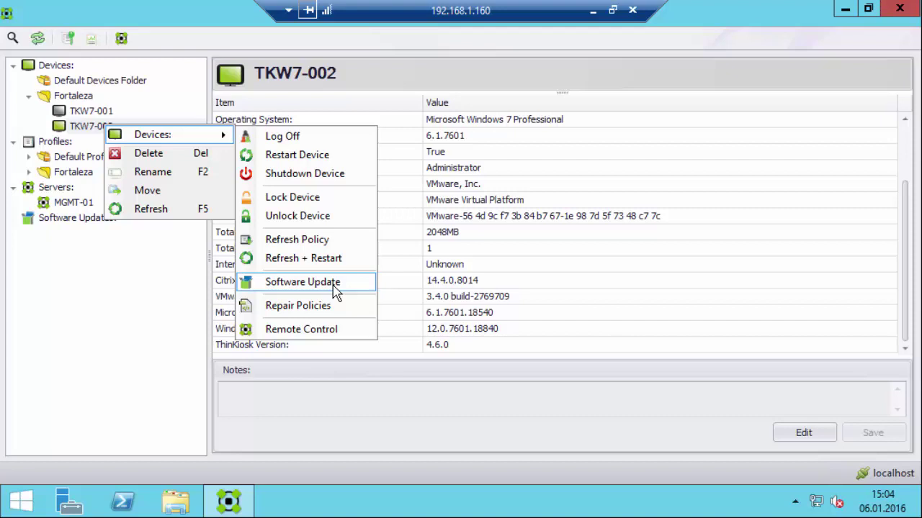
Step: Open the Fortaleza - Thin Clients profile from the Fortaleza profiles folder
{"action": "left_click", "coordinate": [64, 172]}
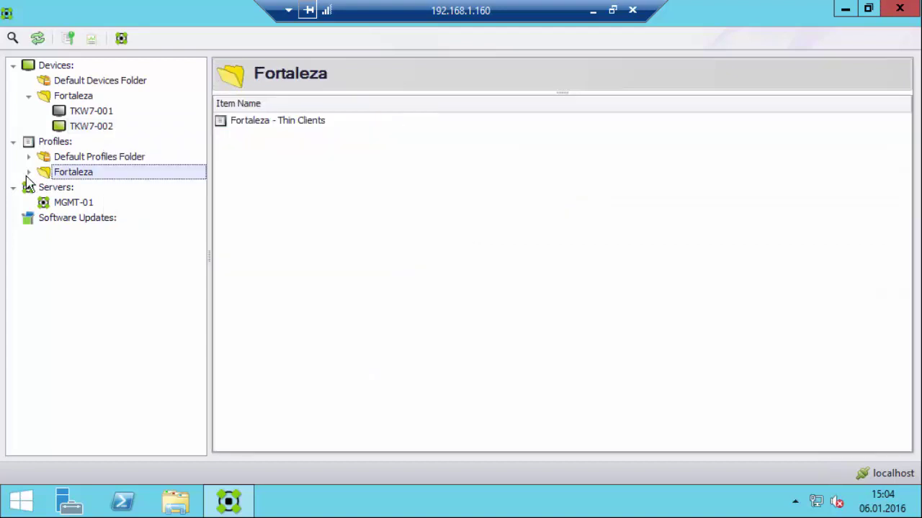
{"action": "left_click", "coordinate": [29, 172]}
{"action": "double_click", "coordinate": [94, 192]}
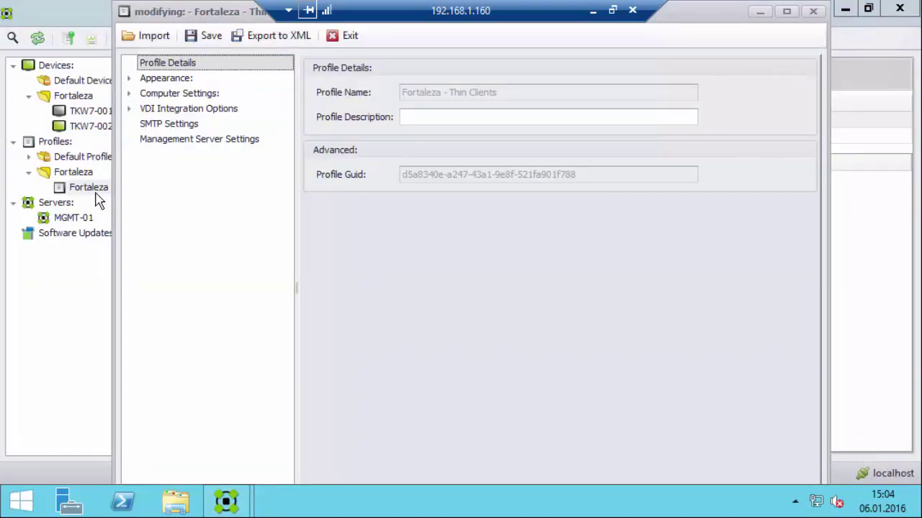
Step: Review the profile's browser, applications and app window appearance settings, and expand the Computer Settings and VDI Integration Options groups
{"action": "left_click", "coordinate": [130, 79]}
{"action": "left_click", "coordinate": [162, 98]}
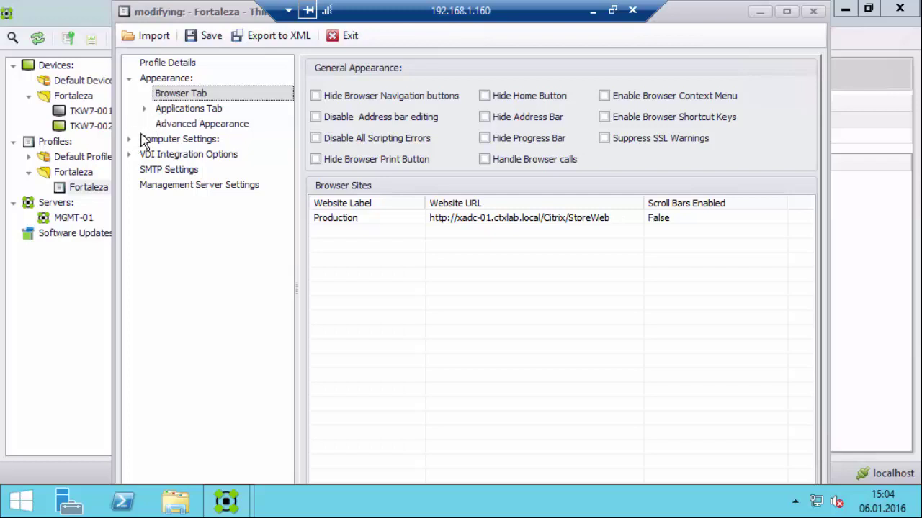
{"action": "left_click", "coordinate": [145, 110]}
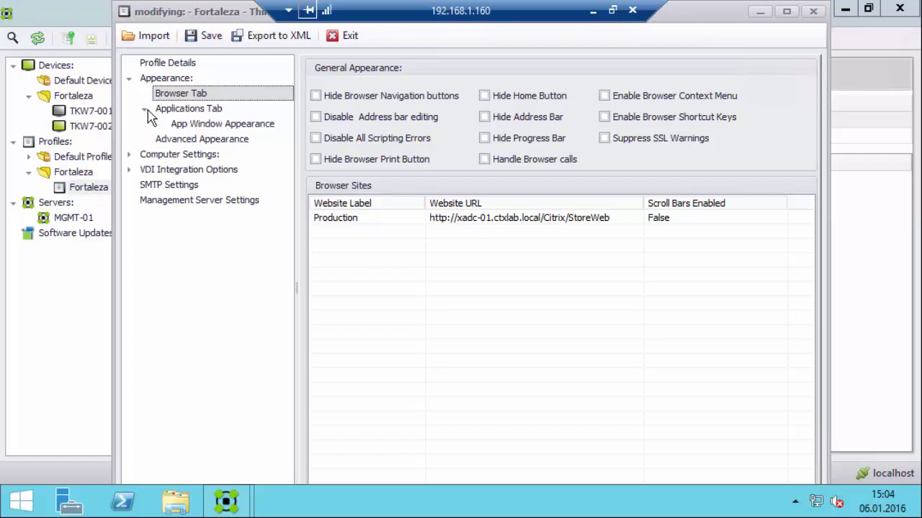
{"action": "left_click", "coordinate": [167, 110]}
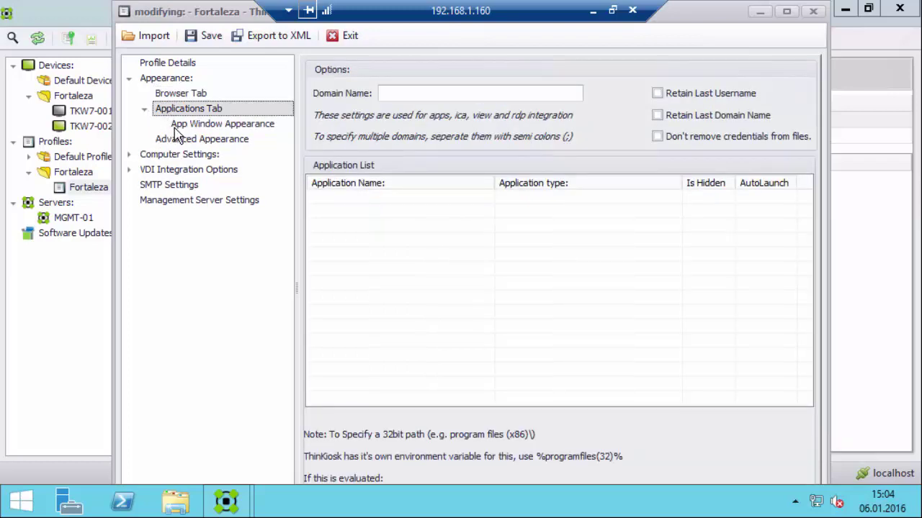
{"action": "left_click", "coordinate": [179, 124]}
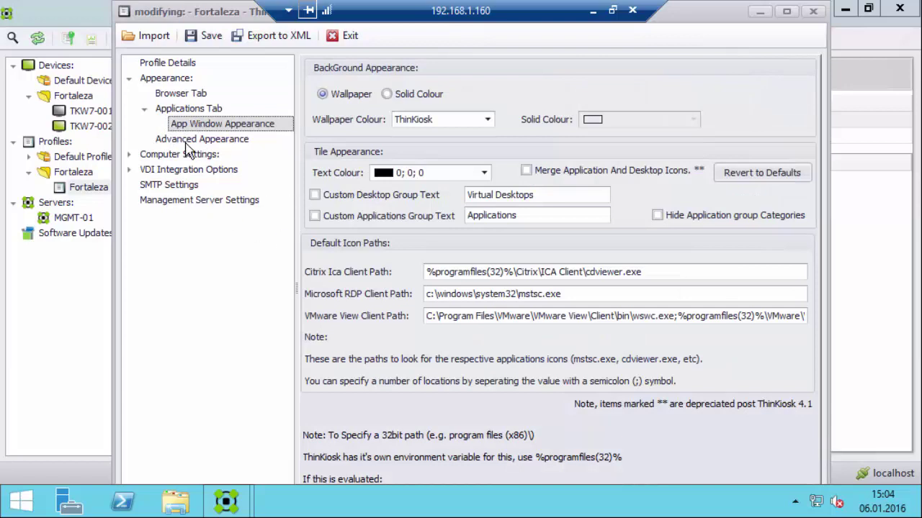
{"action": "left_click", "coordinate": [129, 154]}
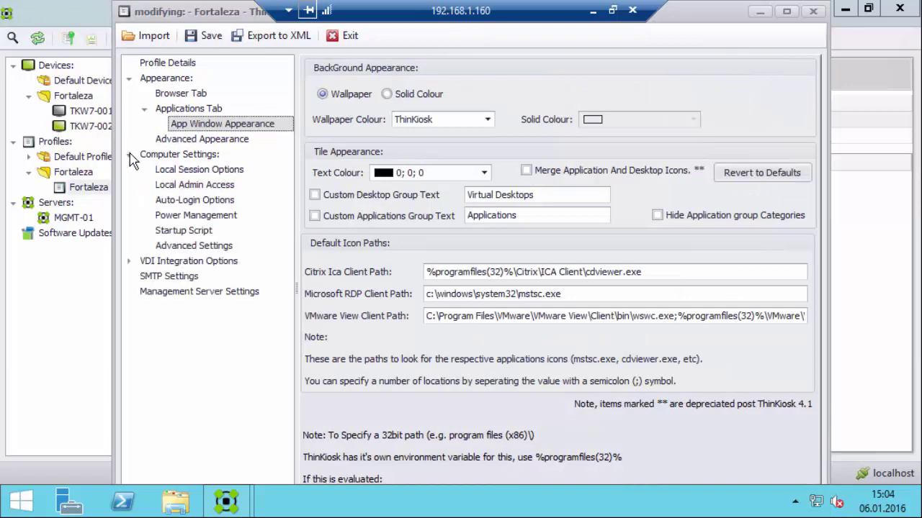
{"action": "left_click", "coordinate": [129, 261]}
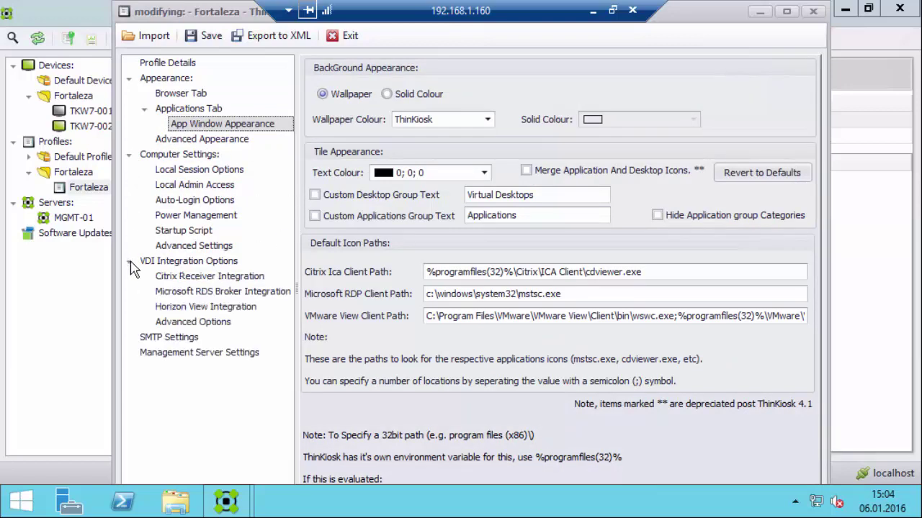